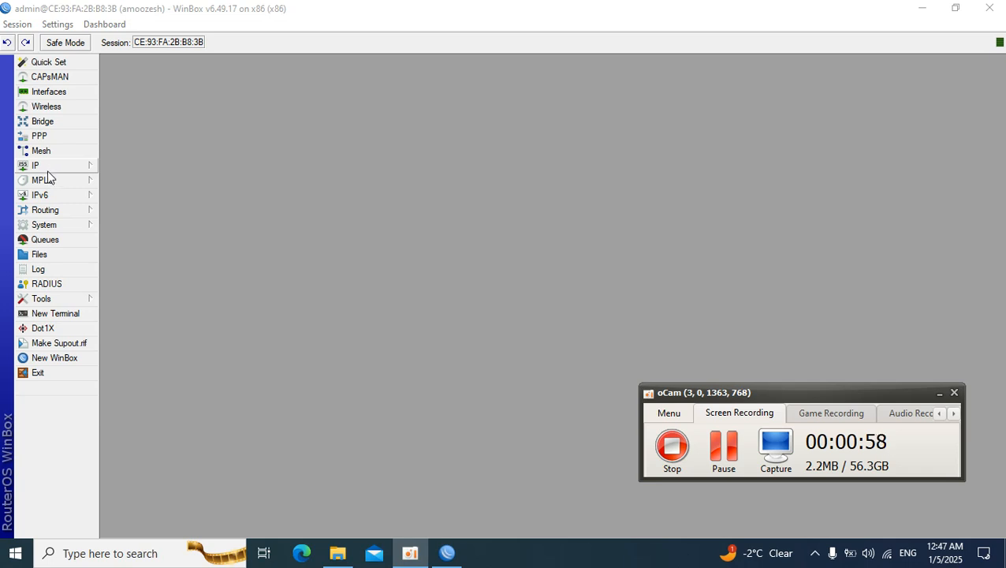
Add the IP address 178.173.145.49 with network 178.173.145.48 on the ether1 interface.
left_click(46, 169)
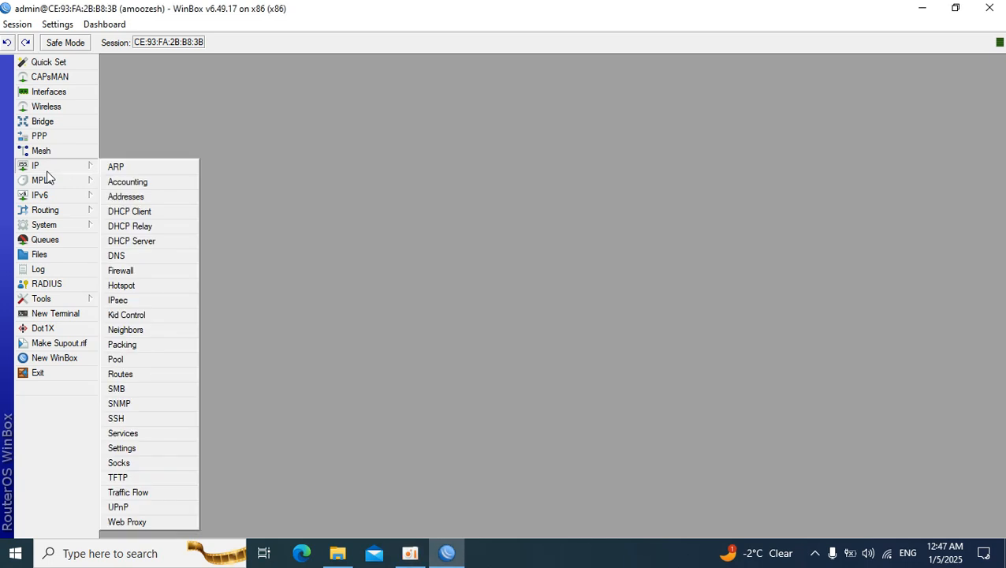
left_click(122, 198)
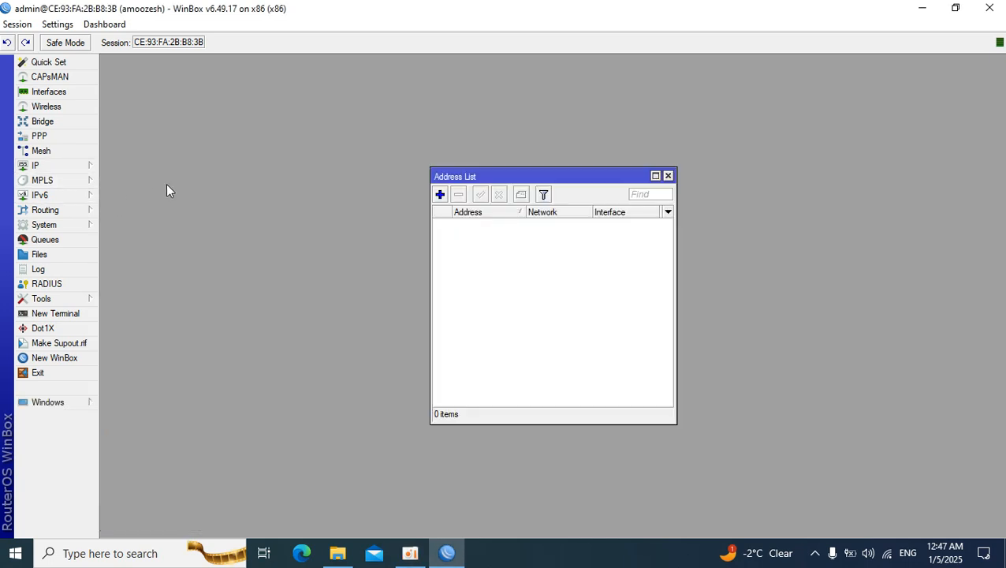
left_click(439, 194)
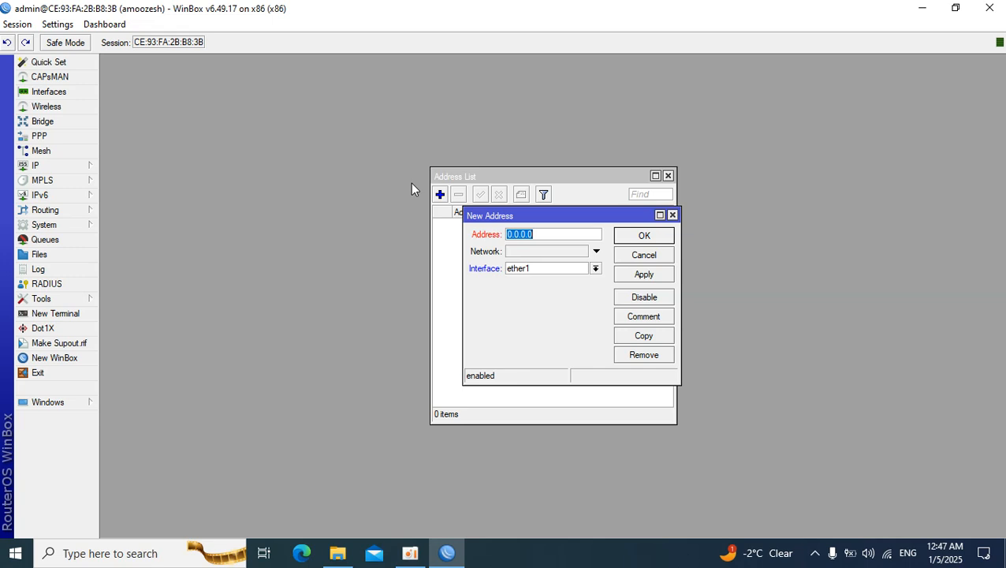
type("178.173.145")
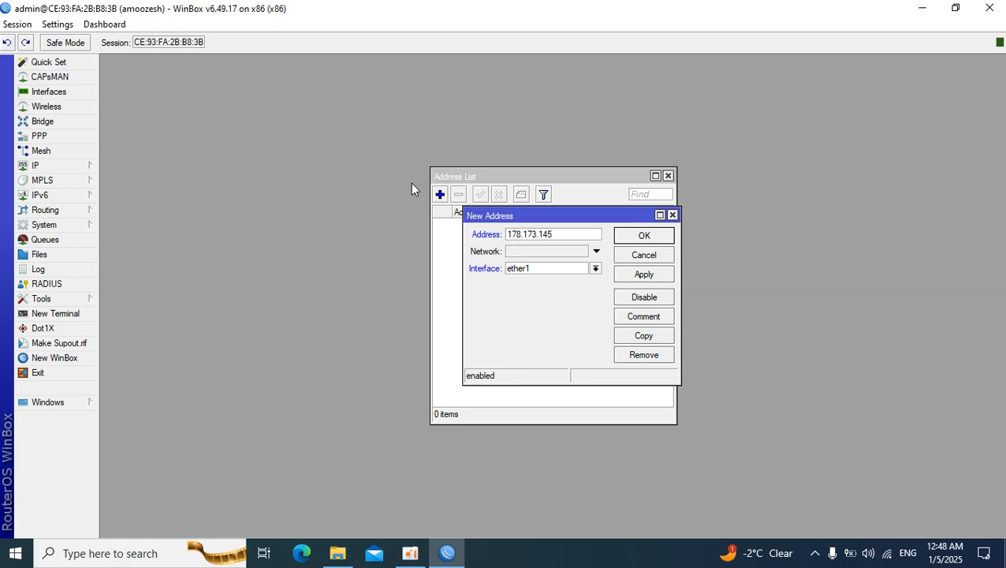
type(".49")
left_click(552, 254)
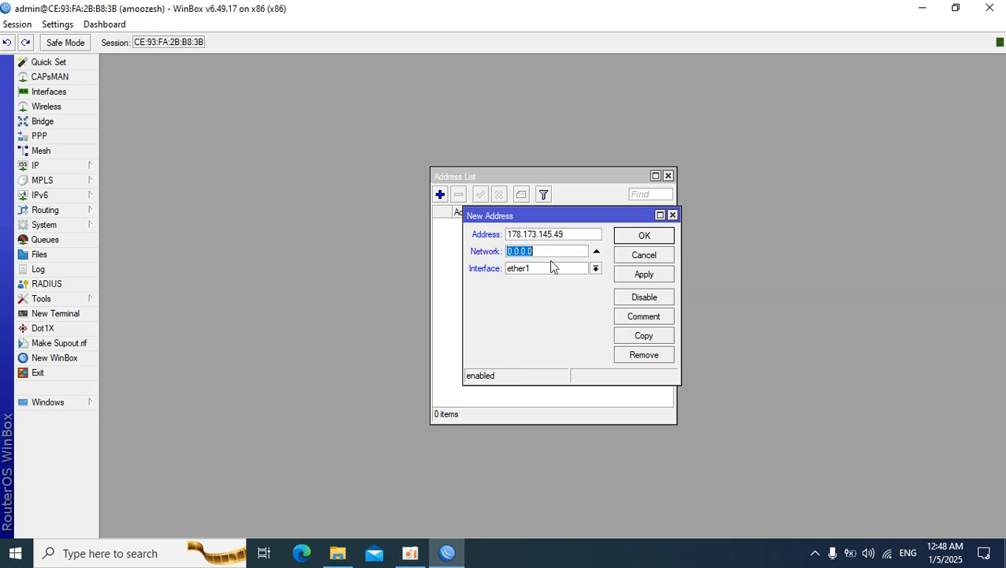
key("BackSpace")
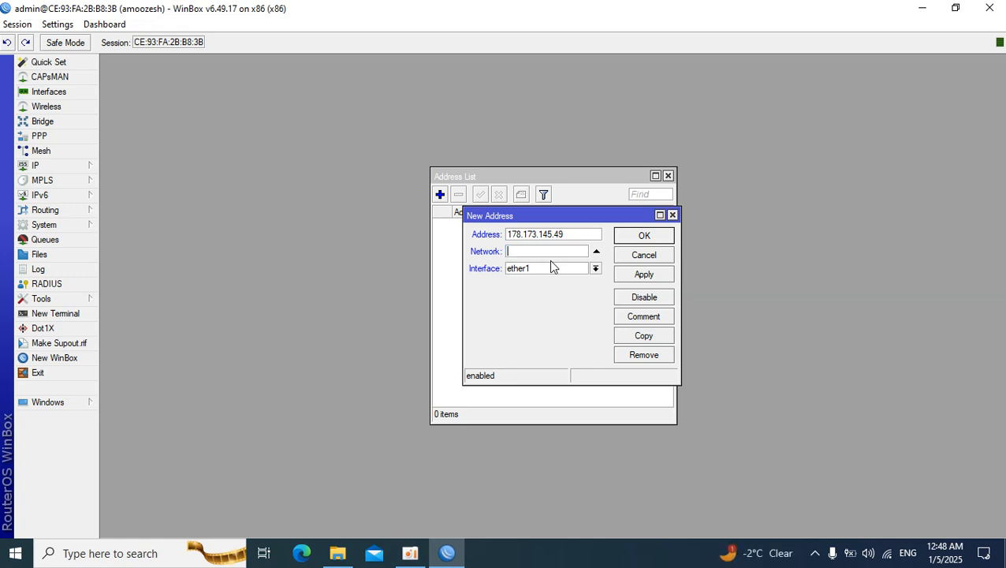
type("178.173.145")
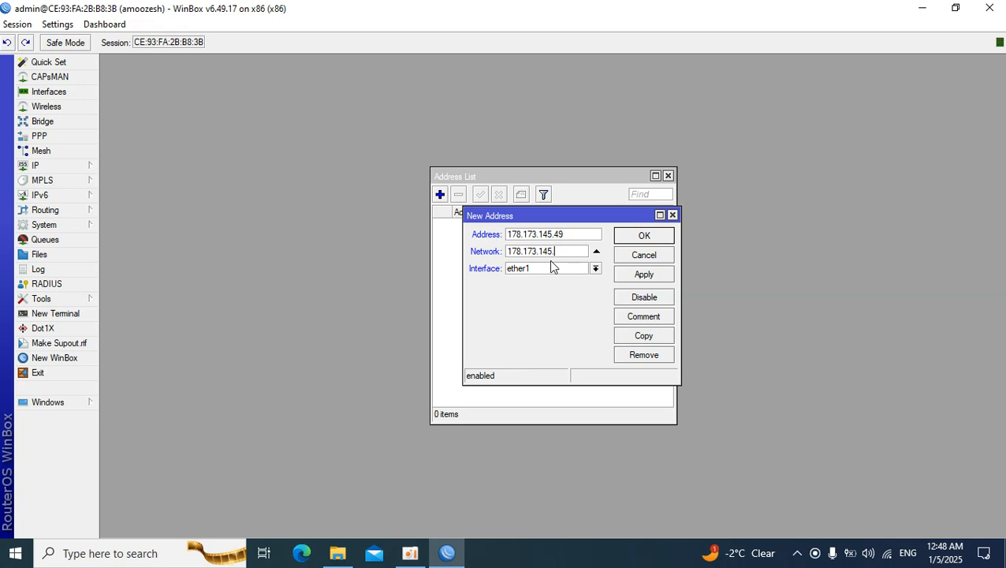
type(".48")
left_click(642, 277)
left_click(647, 241)
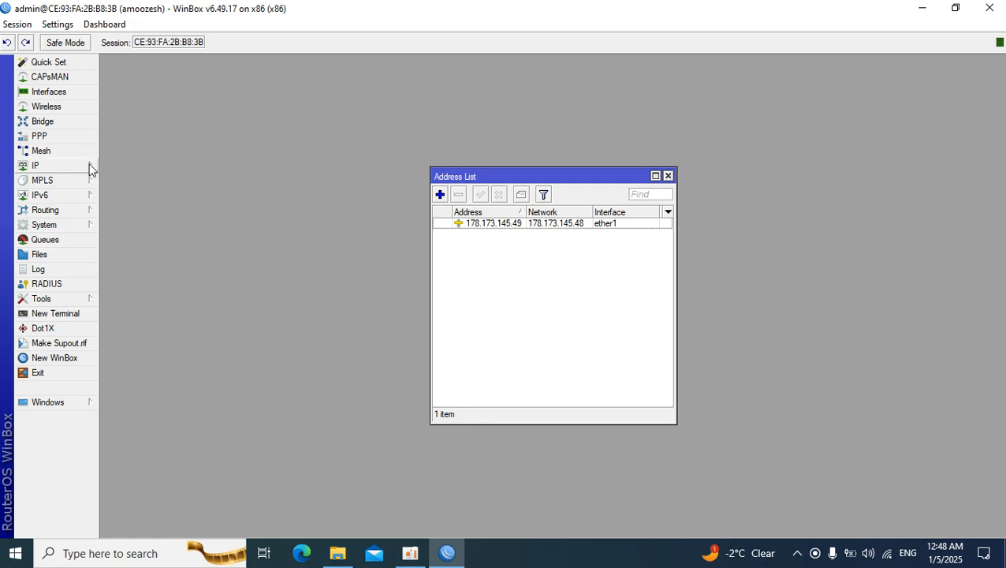
Add a default route for destination 0.0.0.0/0 with the gateway 178.173.145.49 and apply it.
left_click(49, 169)
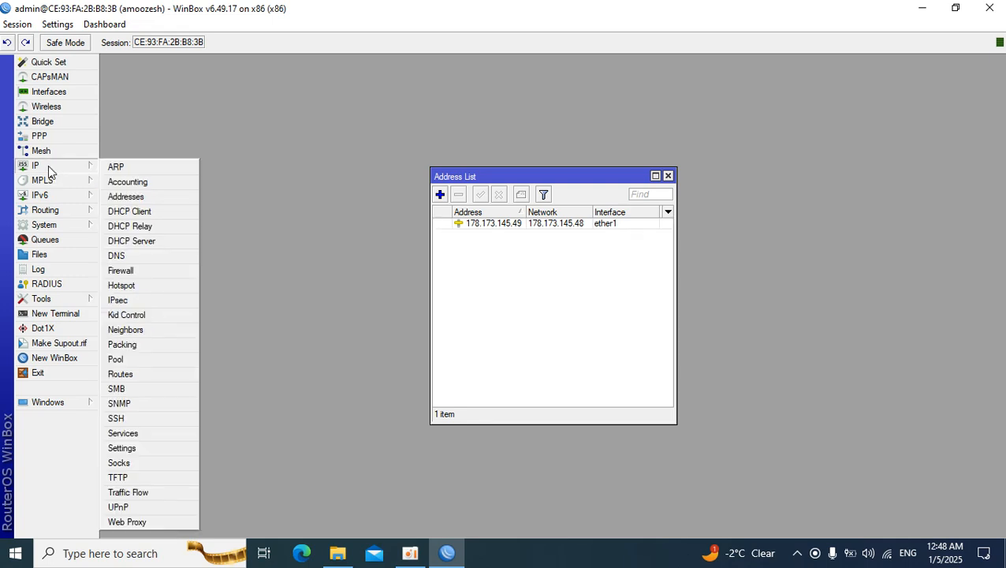
left_click(135, 379)
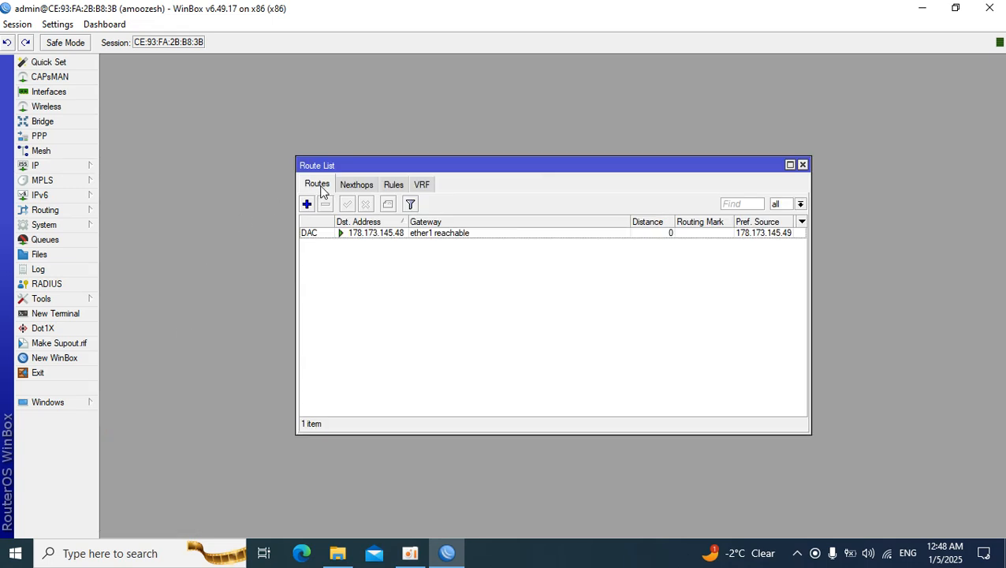
left_click(307, 204)
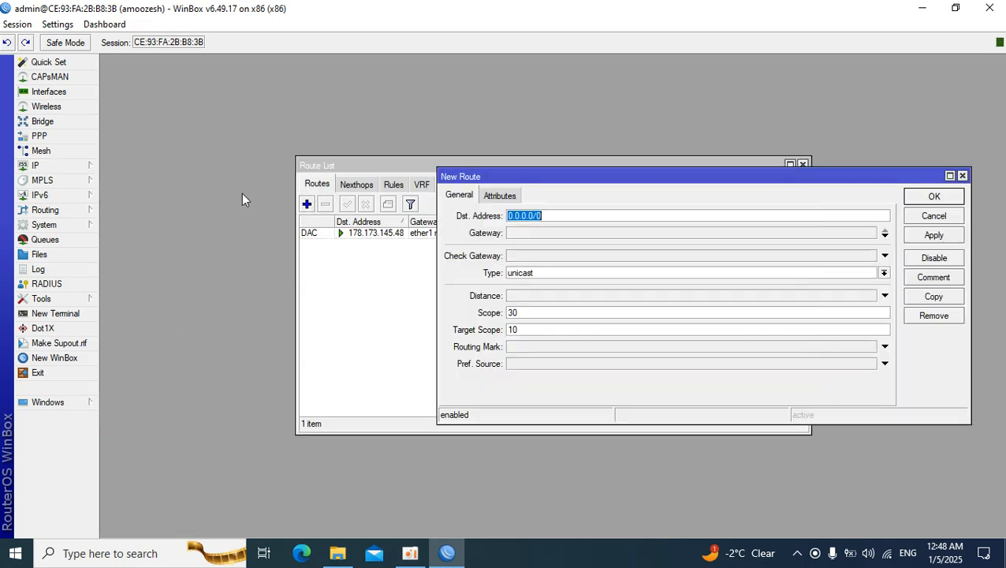
left_click(619, 236)
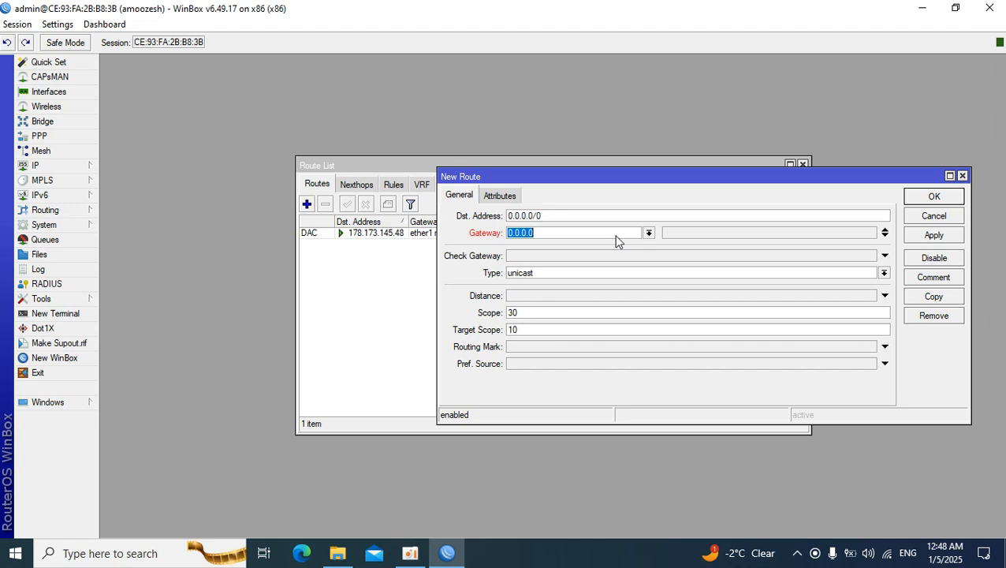
right_click(618, 234)
left_click(652, 275)
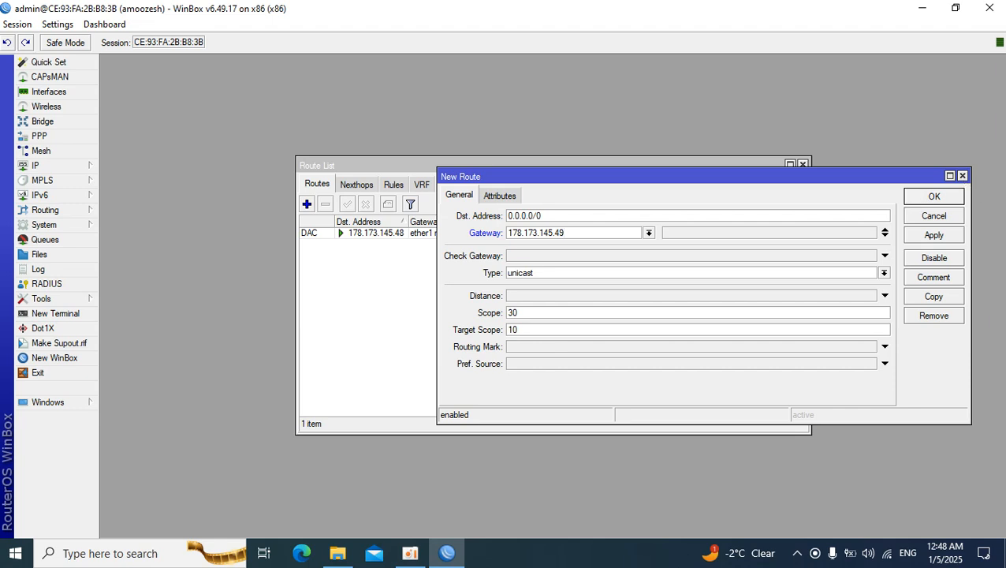
left_click(935, 236)
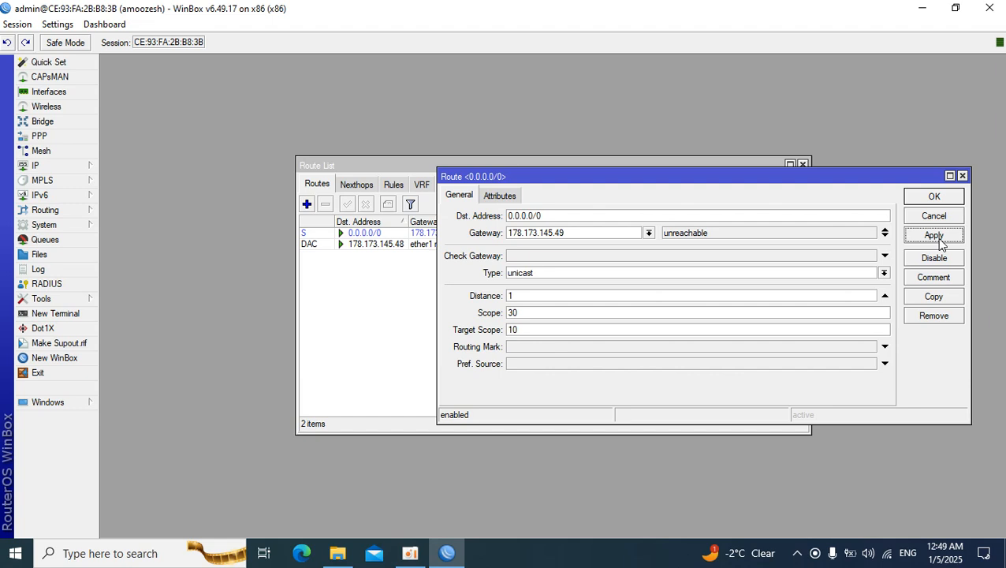
Change the default route's gateway to 178.173.145.48 and save the route.
double_click(596, 235)
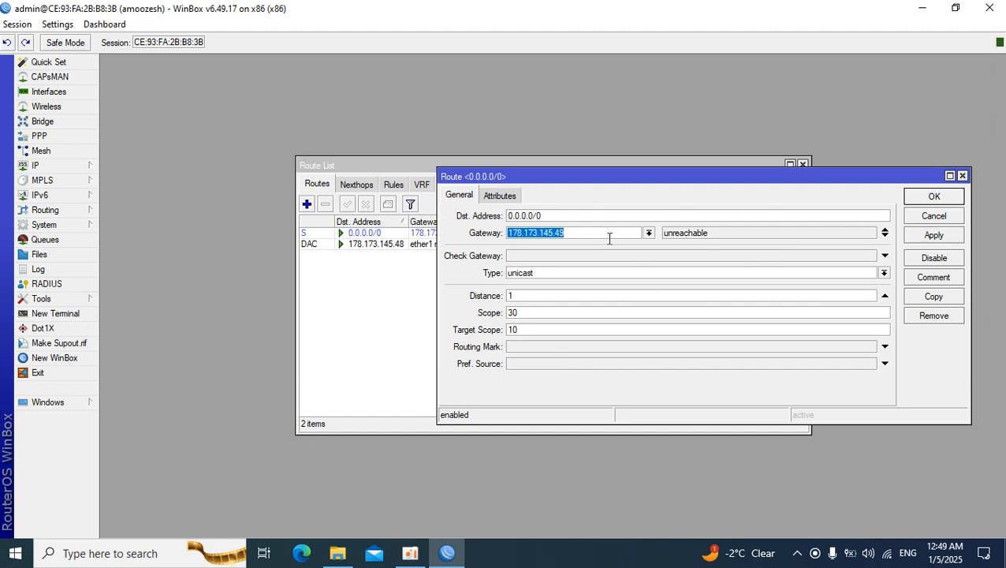
left_click(604, 235)
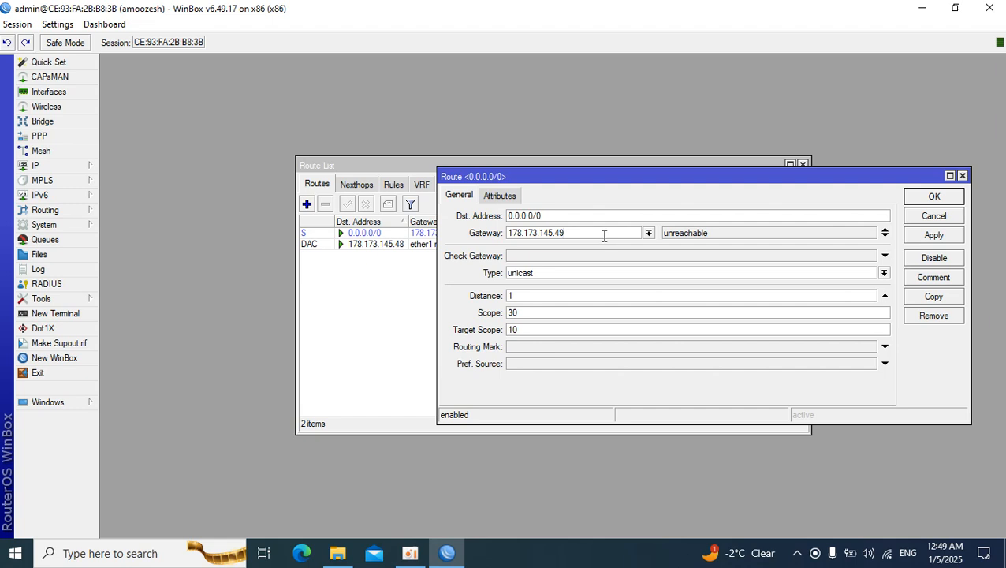
key("BackSpace")
type("8")
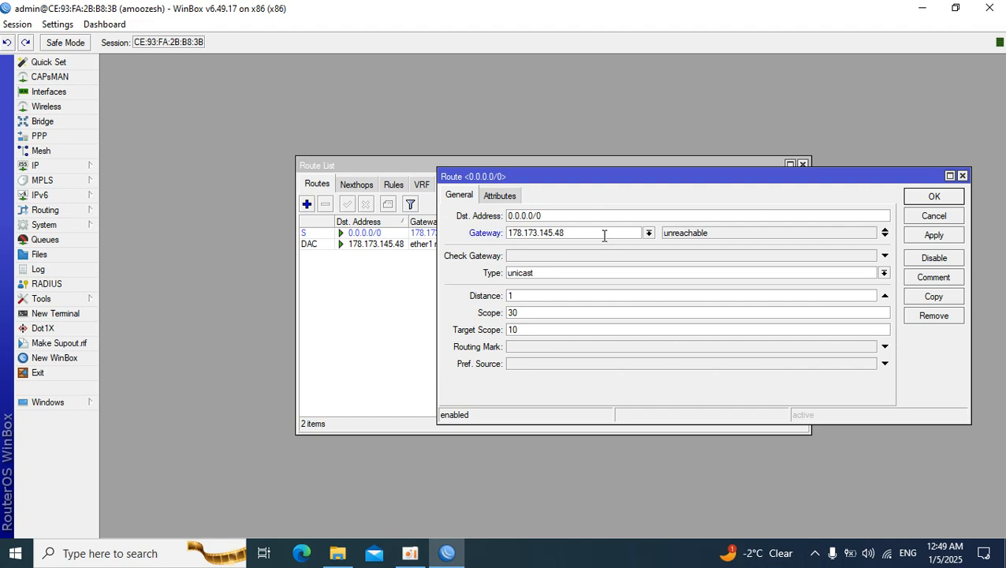
left_click(934, 240)
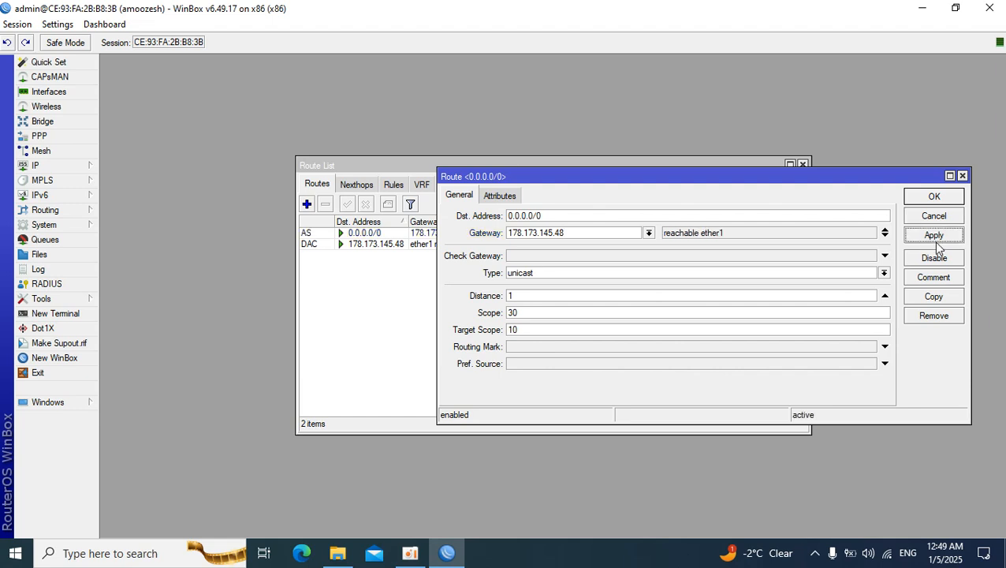
left_click(948, 202)
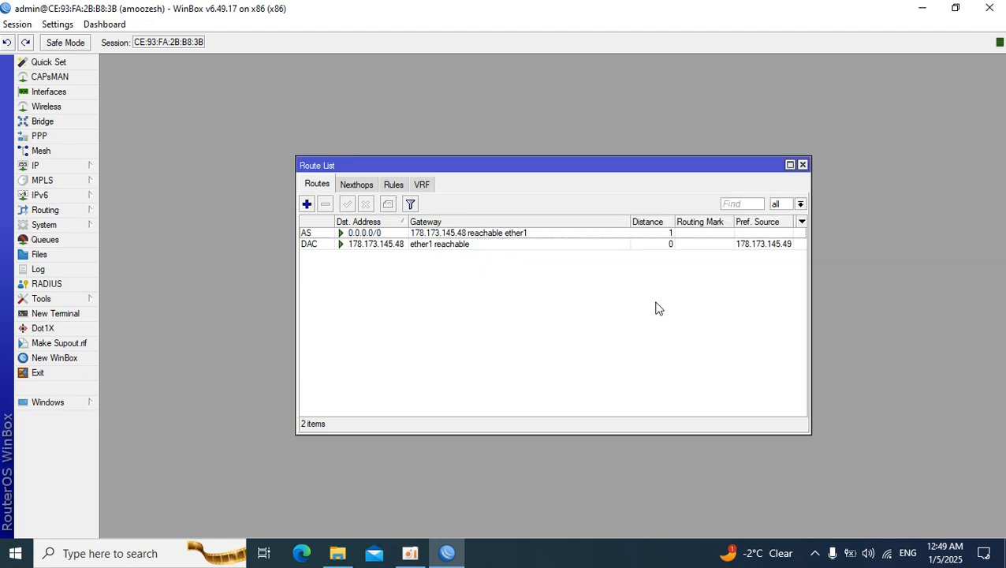
Set the router's DNS servers to 1.1.1.1 and 8.8.8.8 and save the DNS settings.
left_click(65, 169)
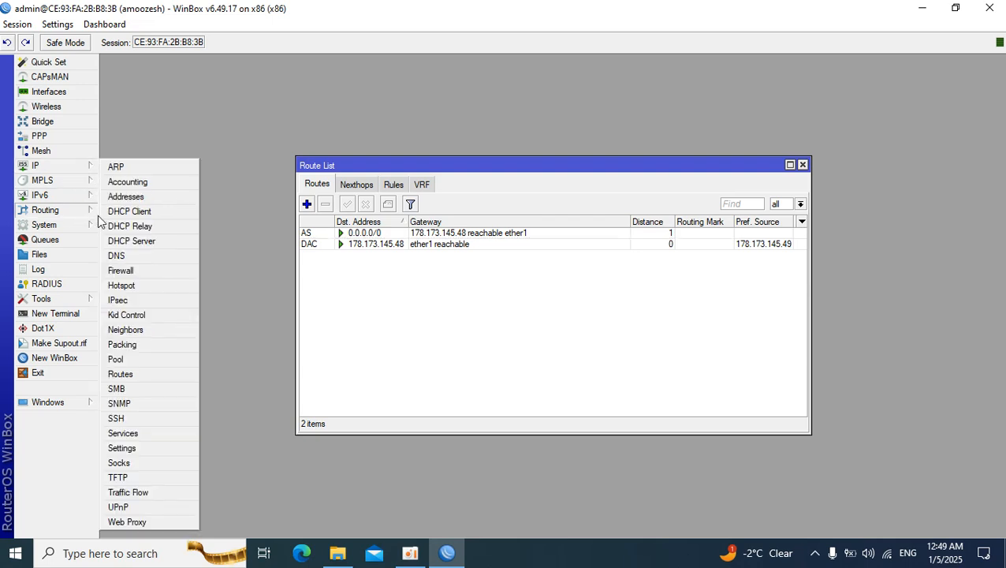
left_click(118, 256)
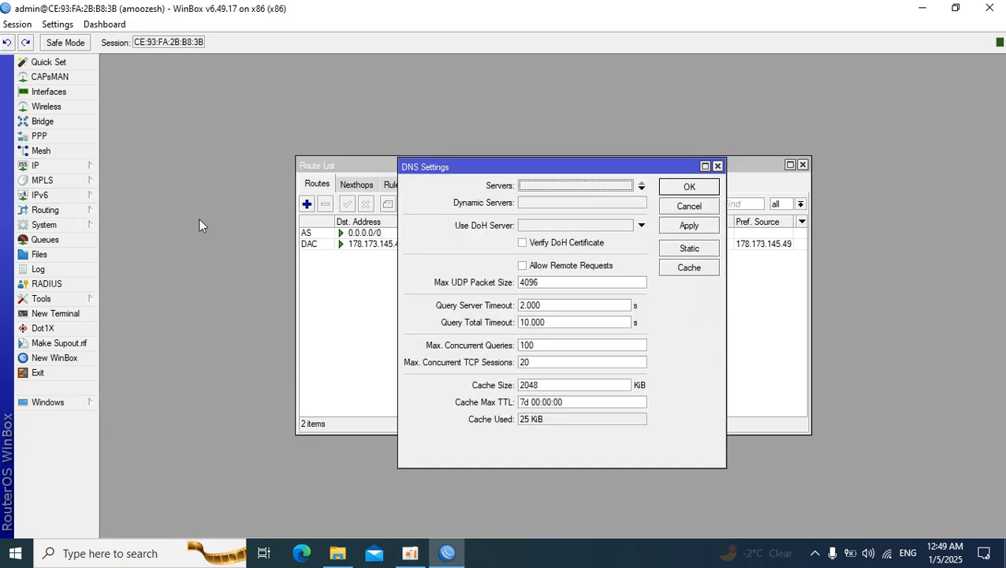
left_click(599, 186)
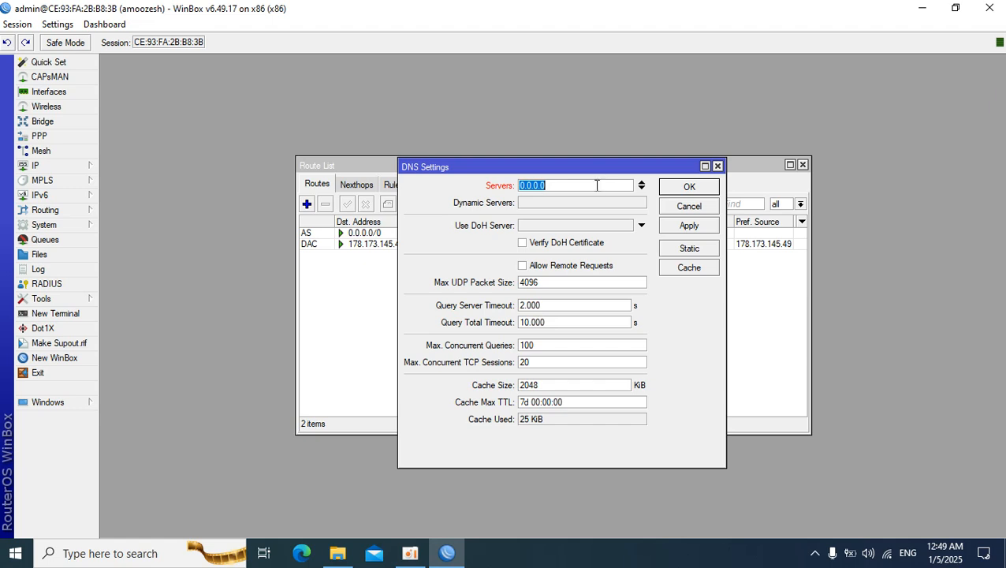
type("1.1.")
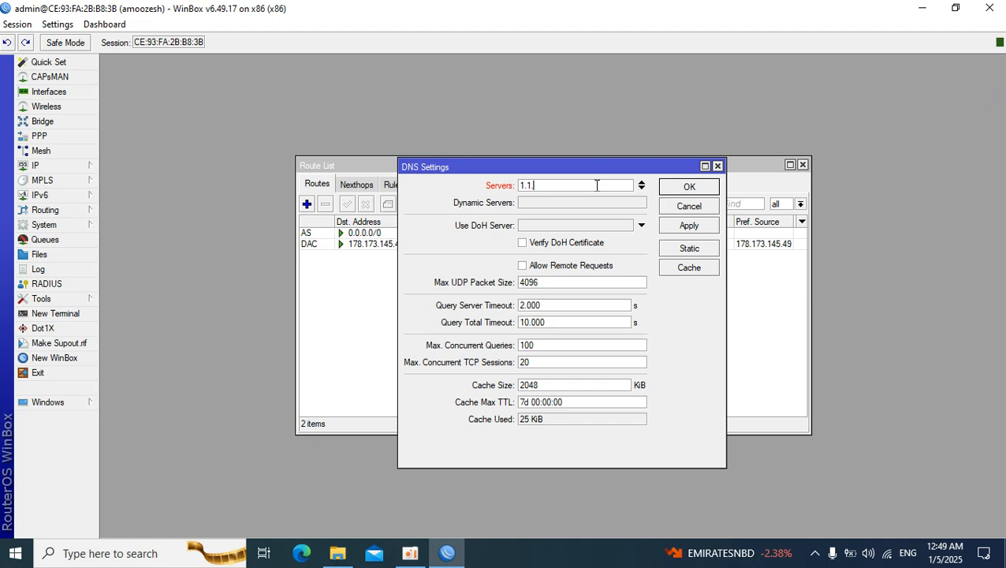
type("1.1")
left_click(642, 189)
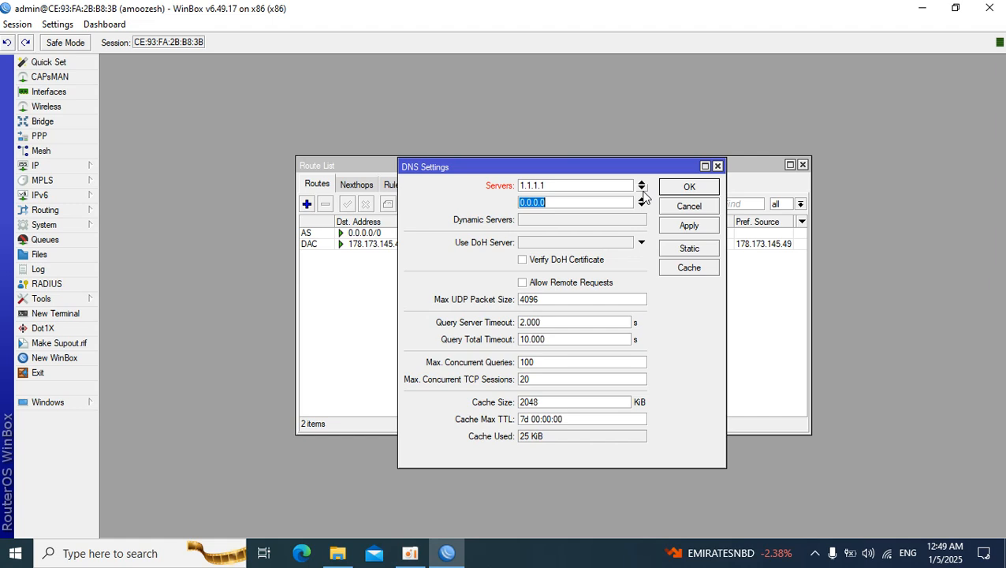
type("8.8.8.8")
left_click(705, 226)
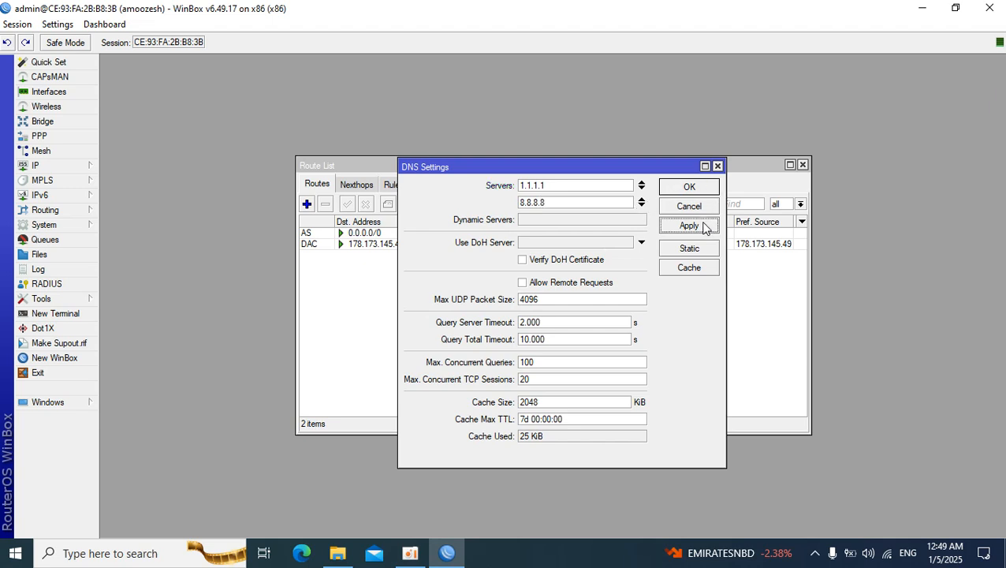
left_click(695, 186)
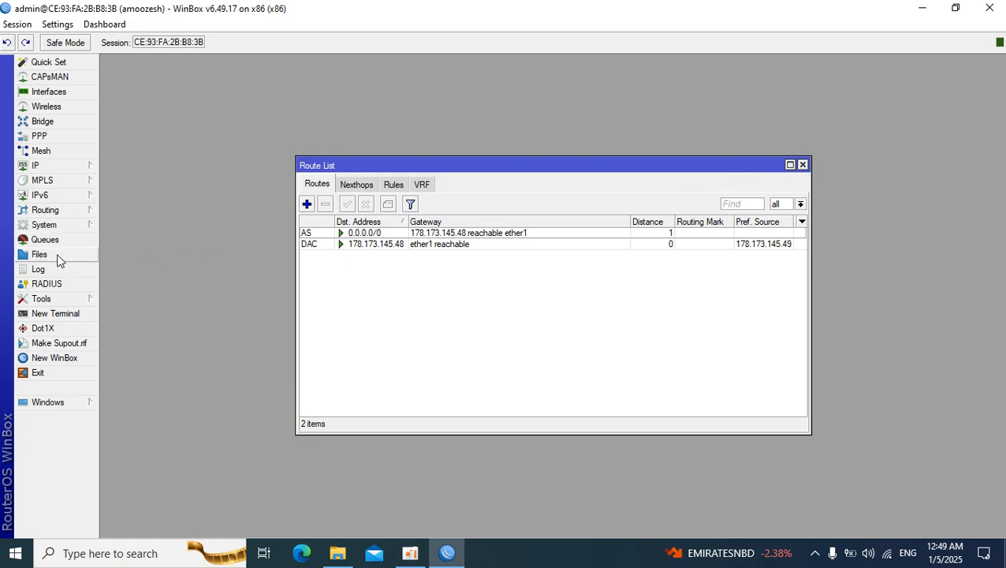
Test connectivity from a new terminal by pinging google.com and 8.8.8.8.
double_click(52, 314)
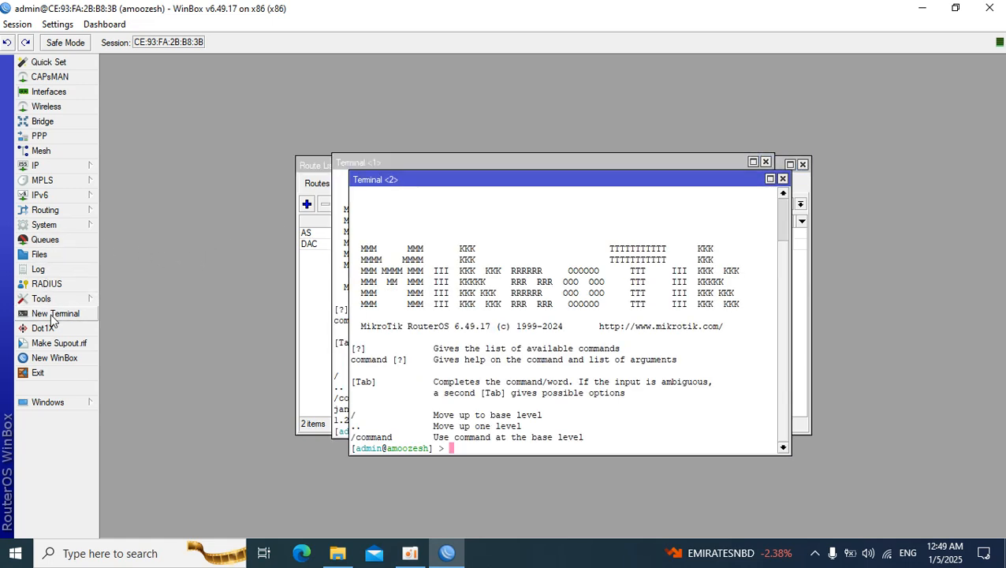
type("ping google.com")
key("Return")
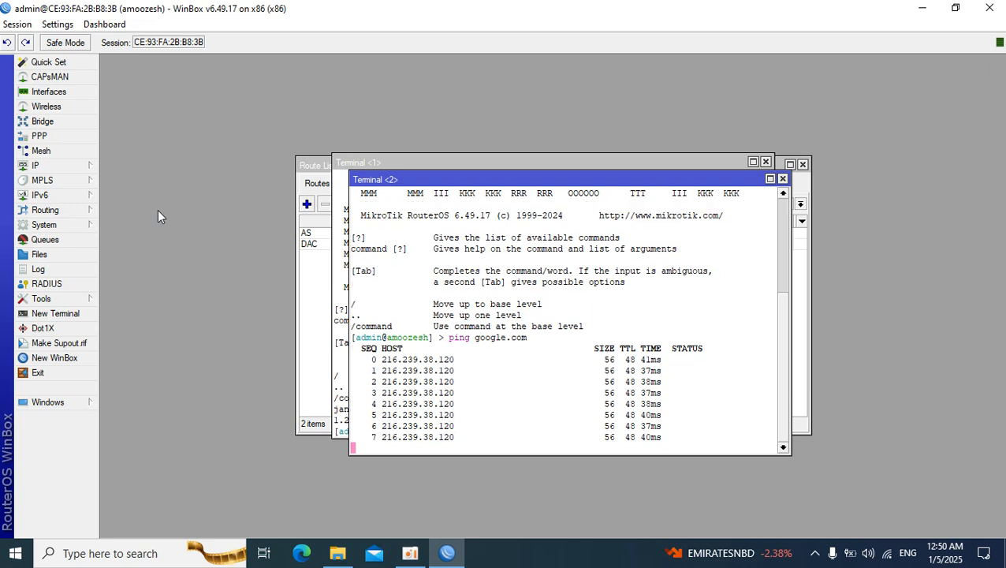
key("ctrl+c")
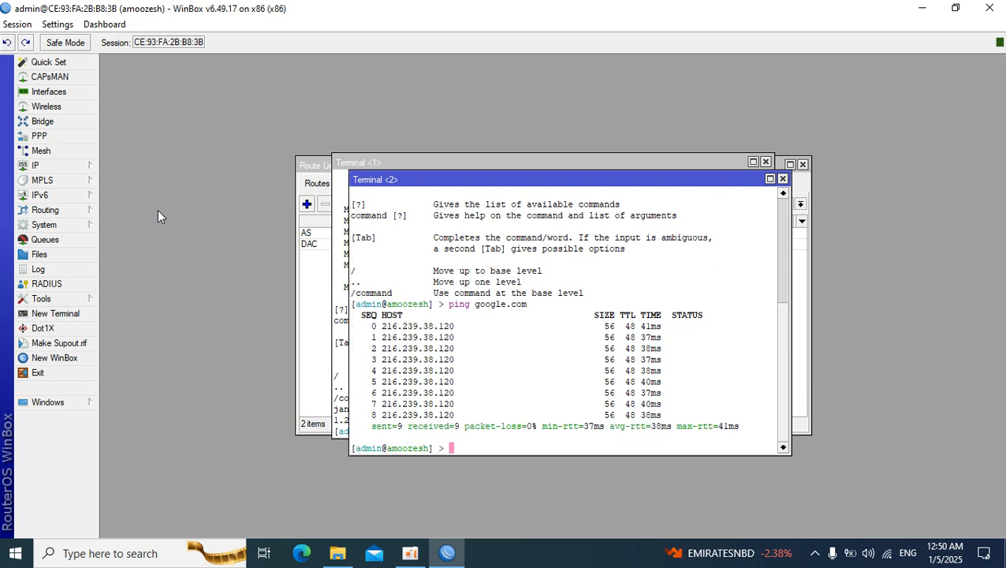
key("Up")
key("Return")
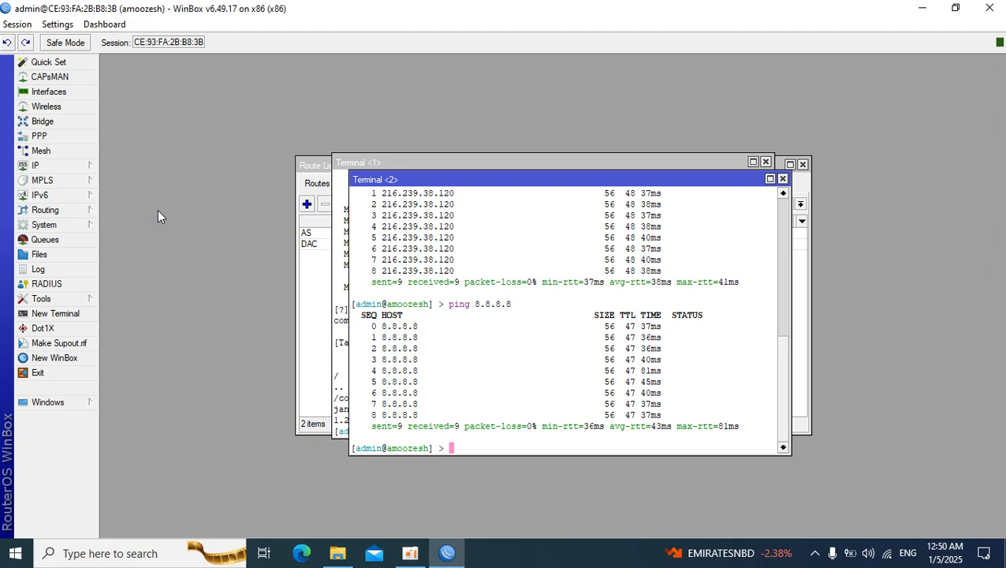
Ping google.com once more from the terminal, stop the ping and close that terminal window.
key("Up")
key("BackSpace")
key("BackSpace")
key("BackSpace")
key("BackSpace")
key("BackSpace")
key("BackSpace")
key("BackSpace")
type("google.com")
key("Return")
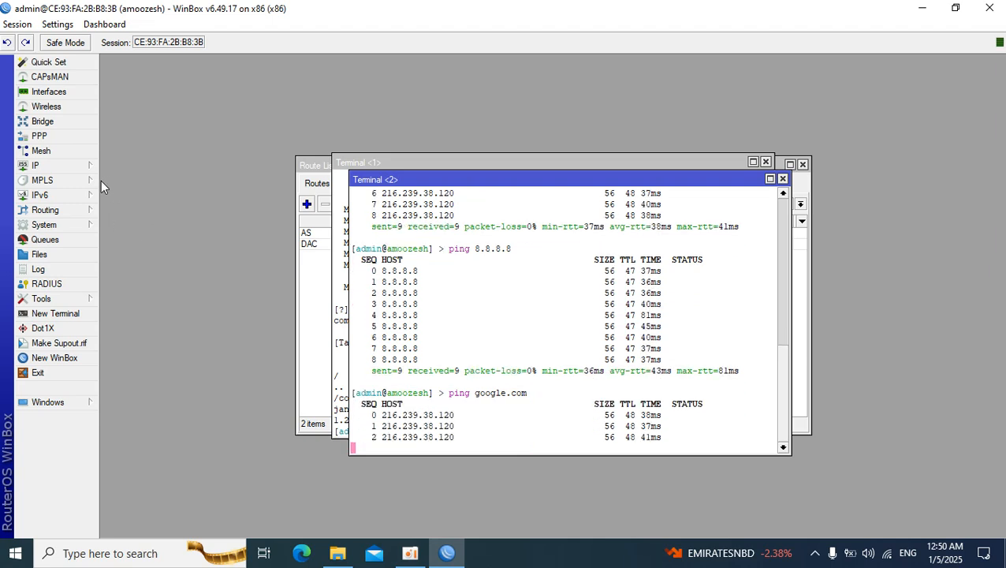
key("ctrl+c")
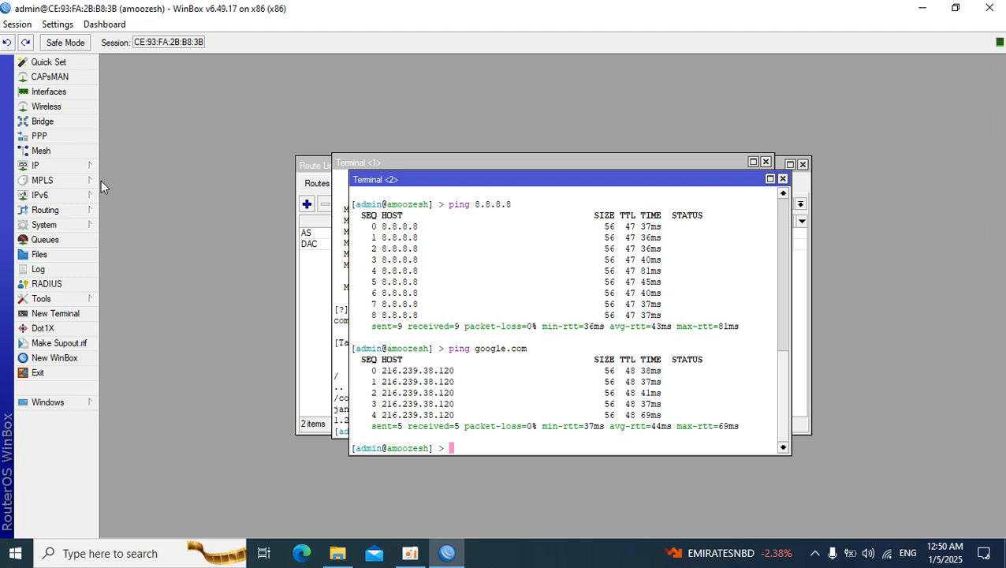
key("Return")
key("Return")
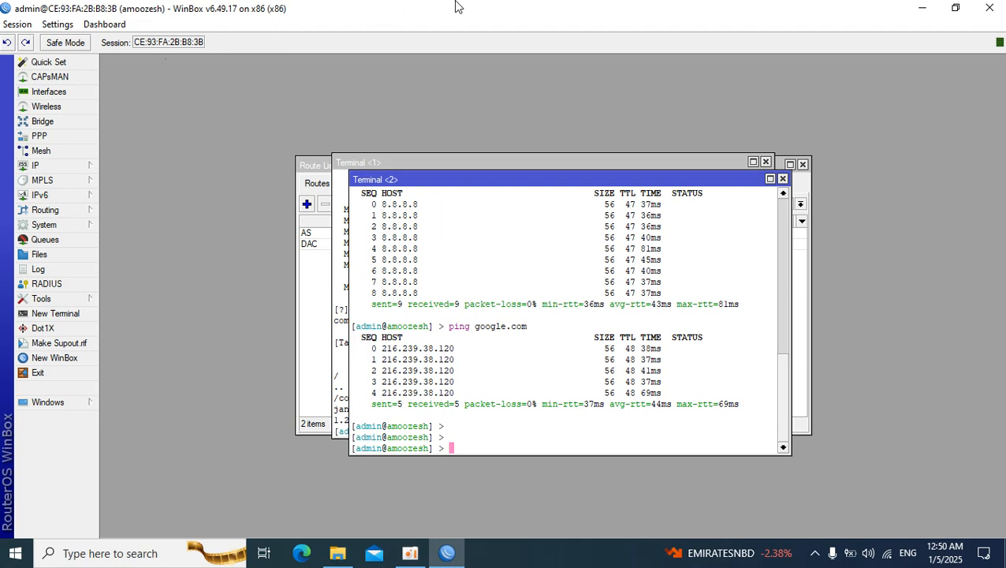
left_click(784, 179)
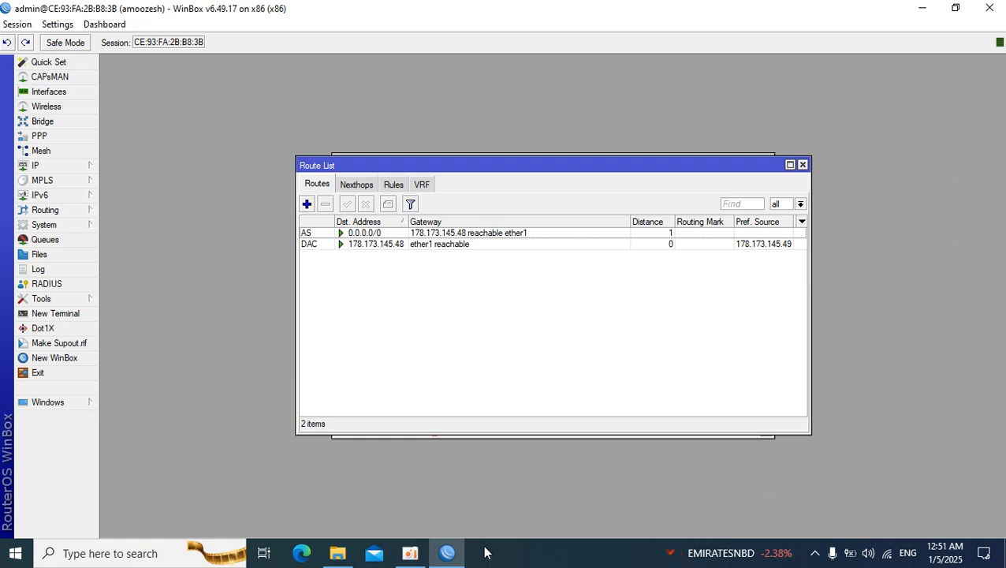
mouse_move(415, 559)
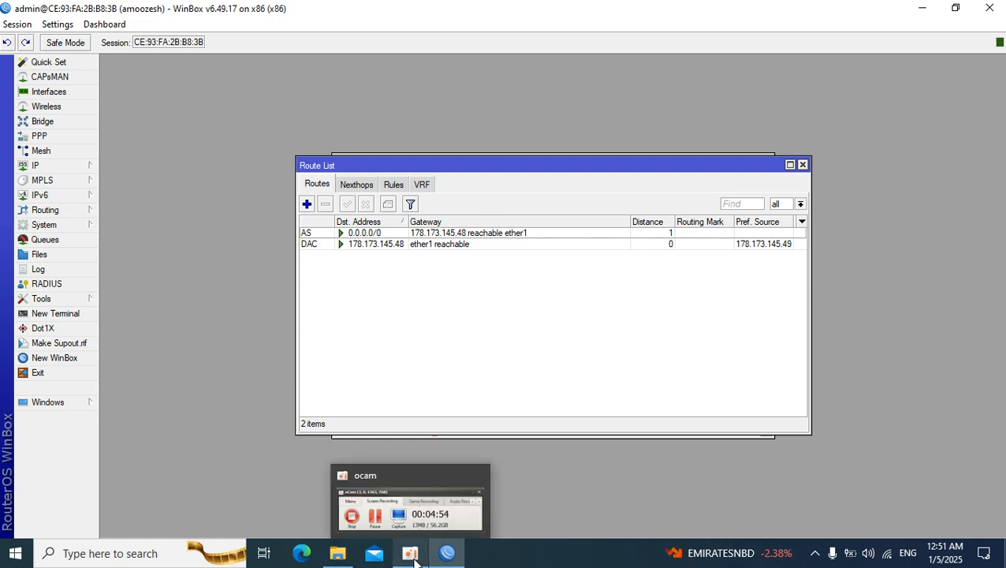